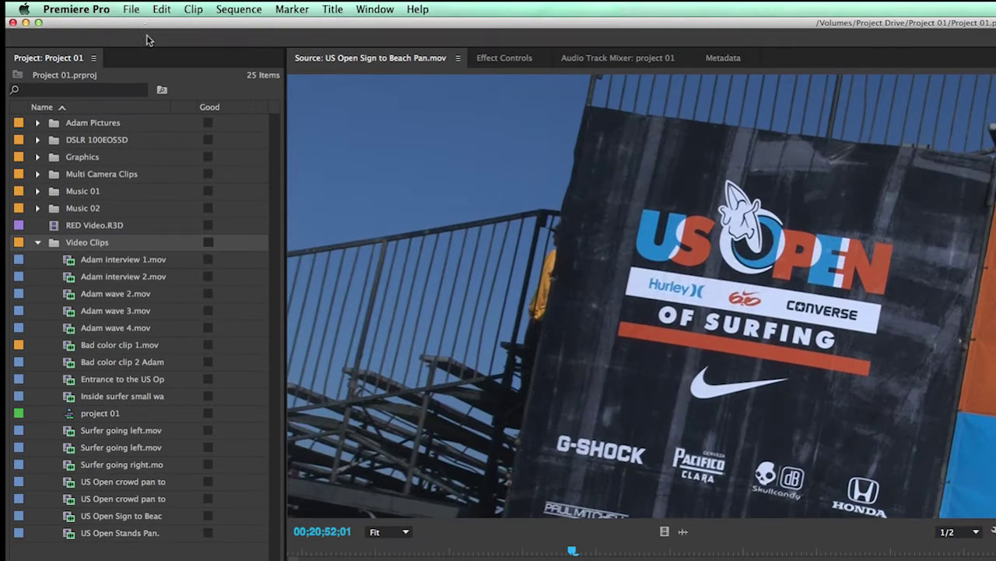
# Create a Black Video item at 1920 x 1080, 29.97fps Drop-Frame, with Square Pixels (1.0)
pyautogui.click(138, 10)
pyautogui.moveTo(142, 29)
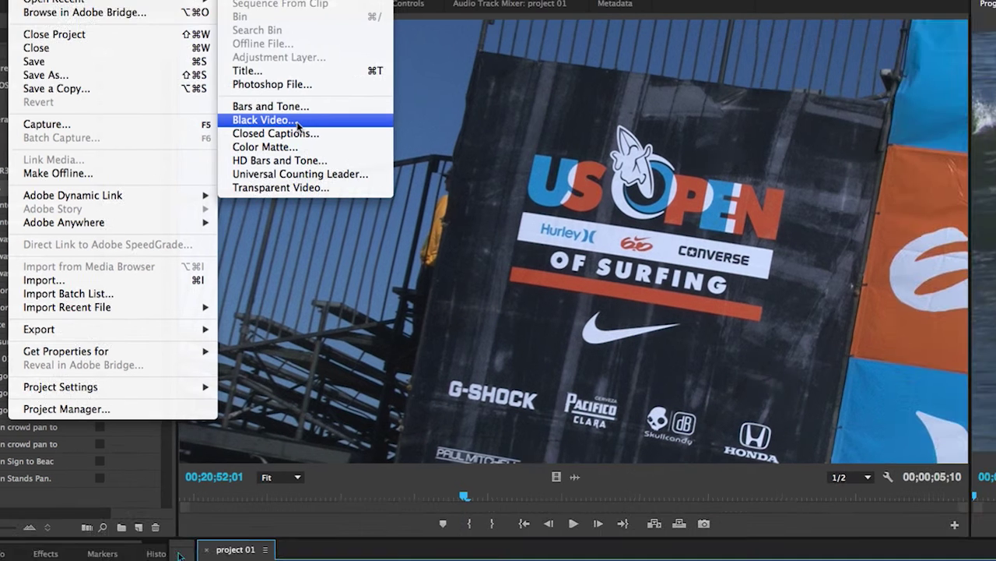
pyautogui.click(406, 178)
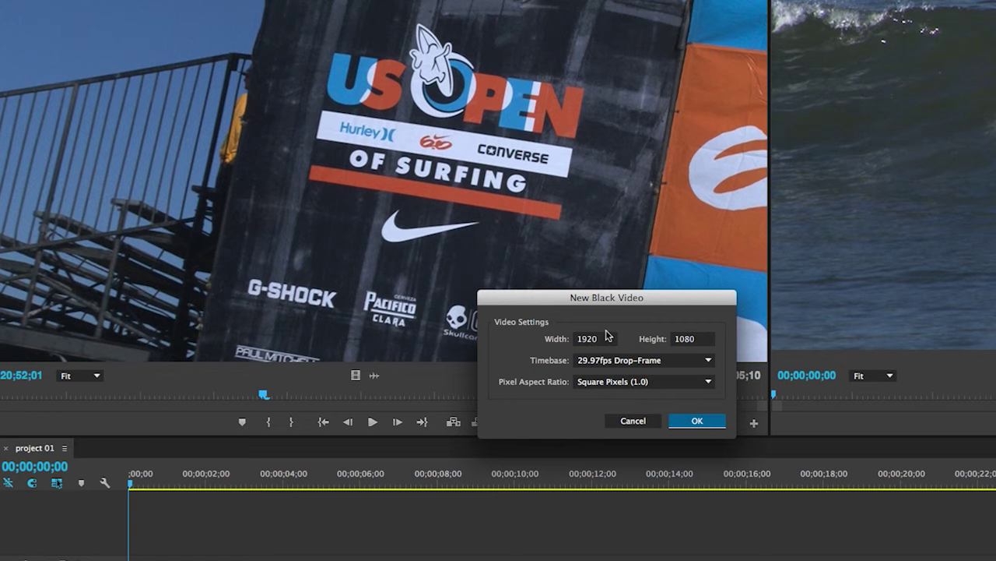
pyautogui.click(616, 421)
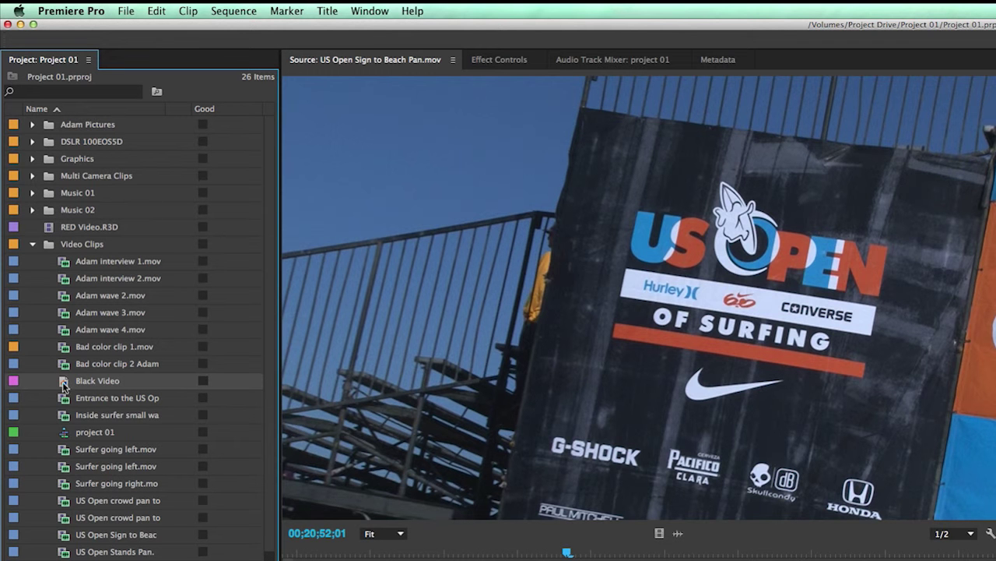
# Load Black Video into the Source Monitor and insert it at the very start of the project 01 sequence, ahead of the surfer clip
pyautogui.moveTo(64, 384); pyautogui.dragTo(465, 560)
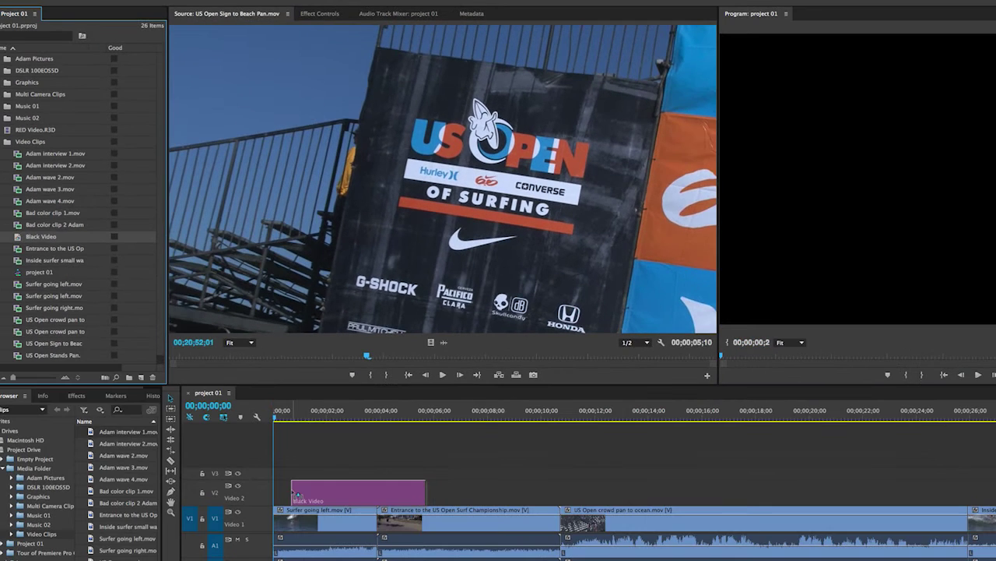
pyautogui.moveTo(296, 492); pyautogui.dragTo(395, 188)
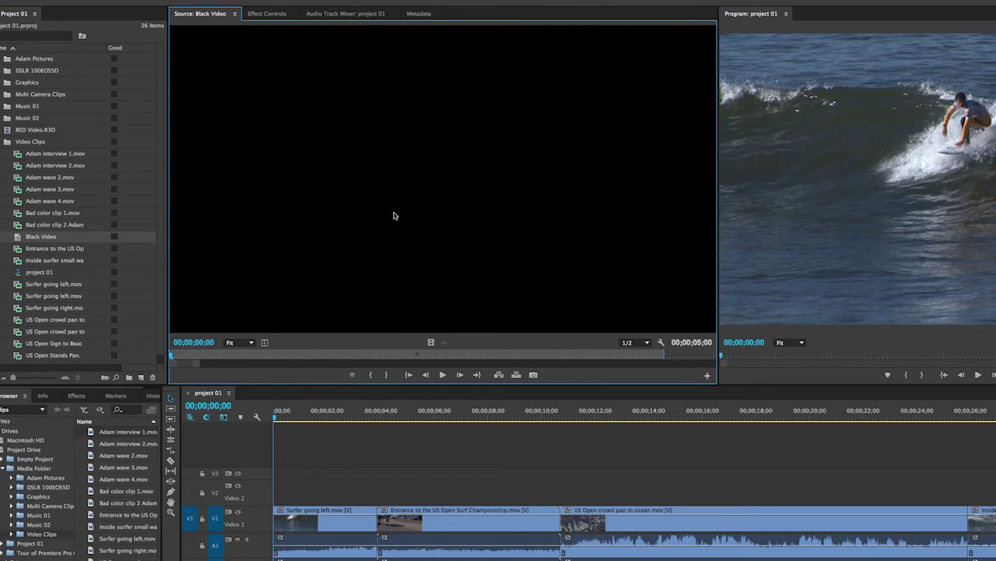
pyautogui.moveTo(277, 418)
pyautogui.mouseDown()
pyautogui.moveTo(300, 419)
pyautogui.moveTo(263, 421)
pyautogui.mouseUp()
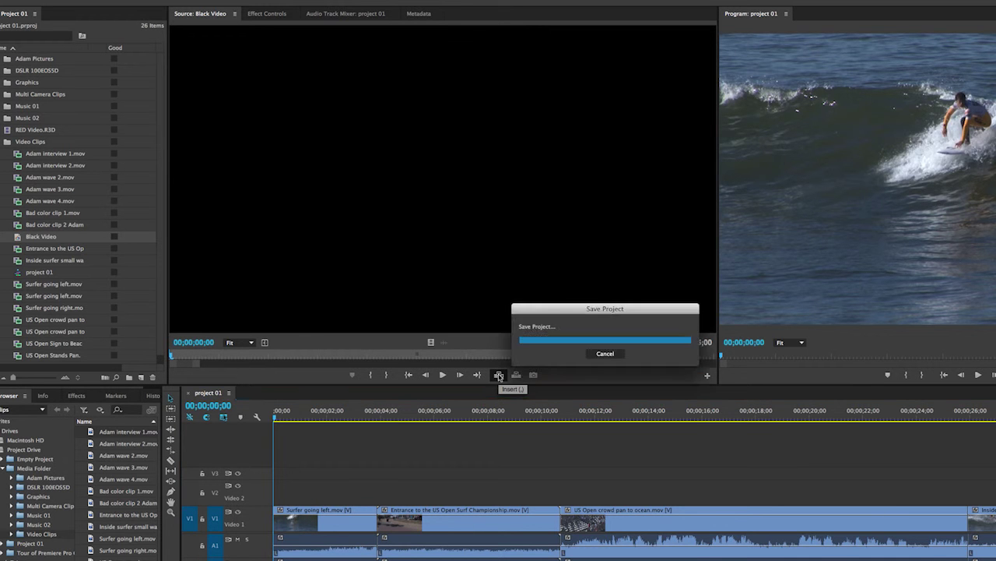
pyautogui.click(499, 376)
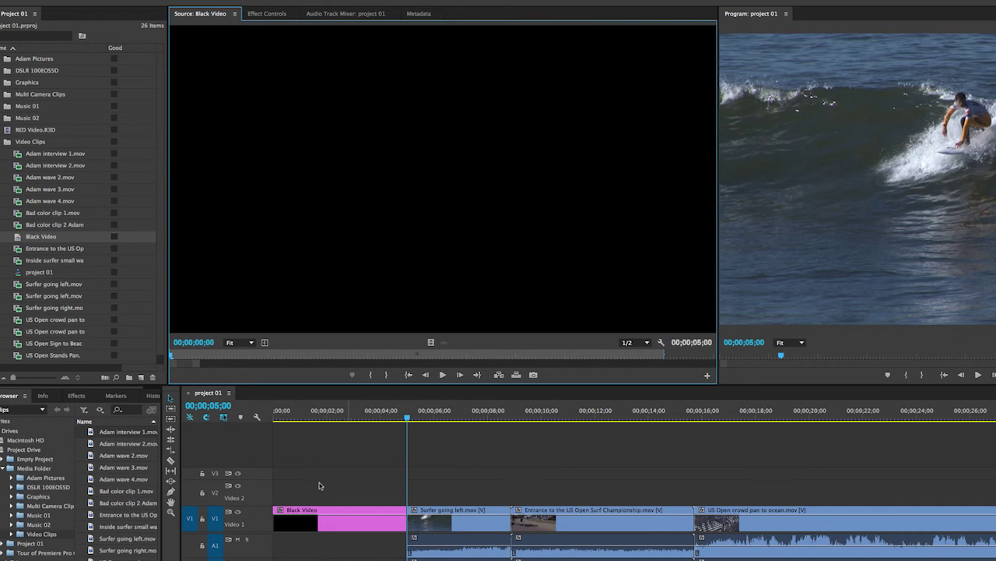
# Try to shorten the Black Video clip to 00;00;01;00 by trimming its end with the Ripple Edit tool
pyautogui.click(171, 432)
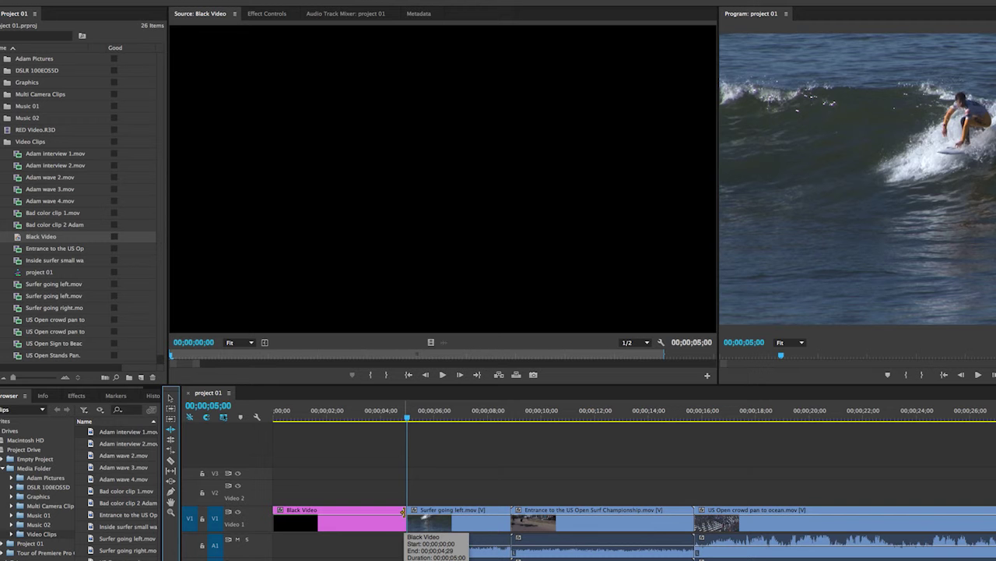
pyautogui.moveTo(399, 512); pyautogui.dragTo(307, 512)
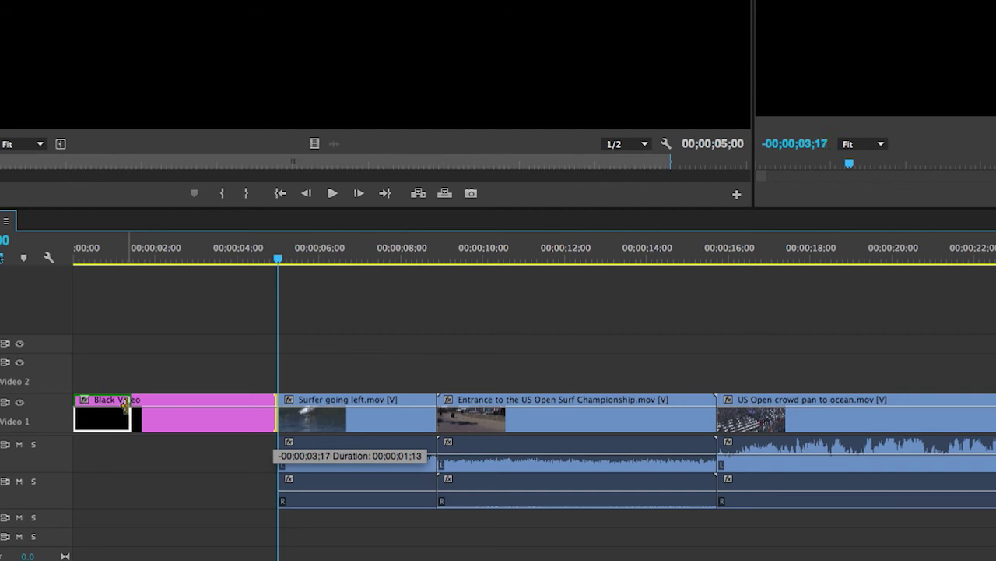
pyautogui.moveTo(125, 403); pyautogui.dragTo(108, 405)
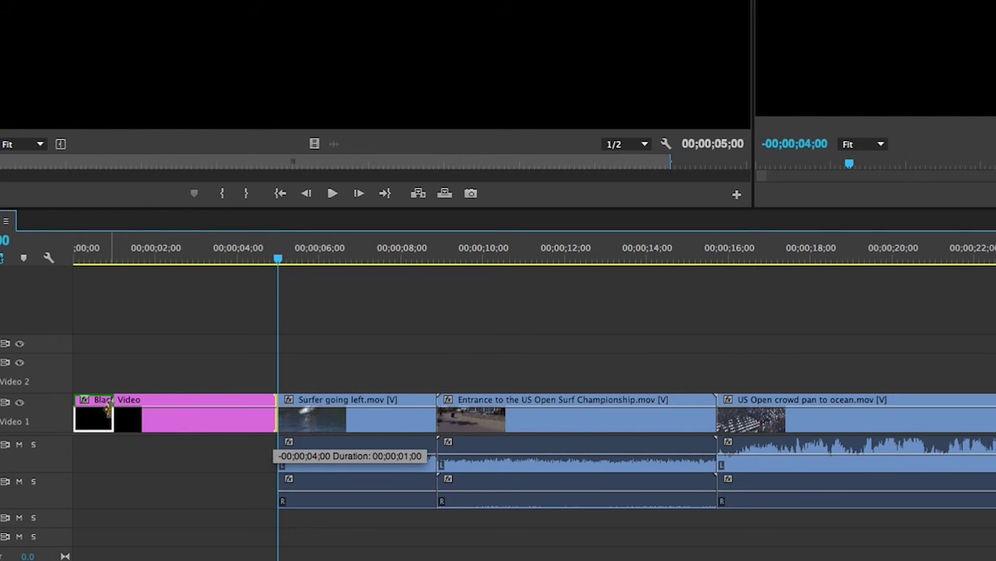
pyautogui.moveTo(107, 409); pyautogui.dragTo(106, 410)
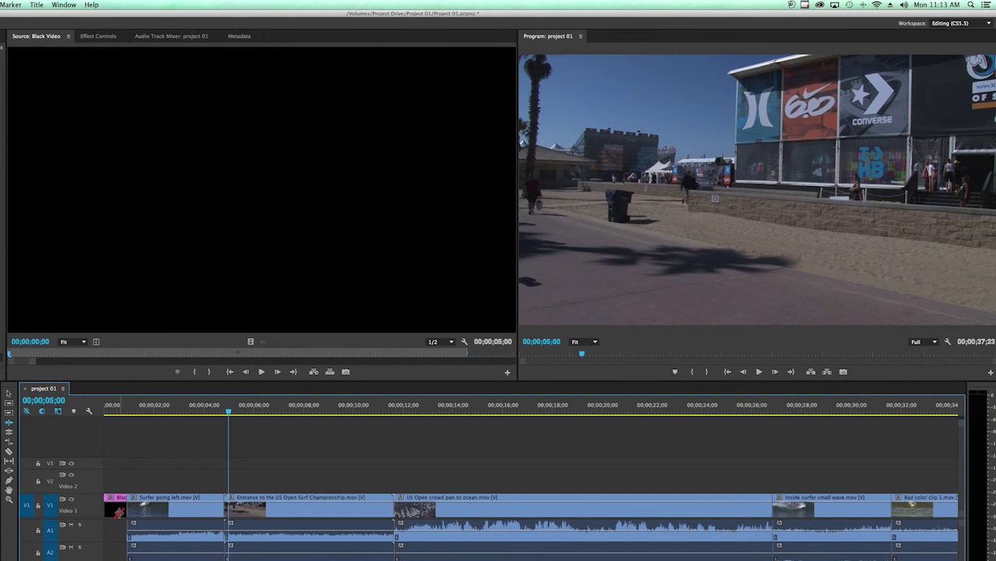
pyautogui.moveTo(119, 511); pyautogui.dragTo(115, 512)
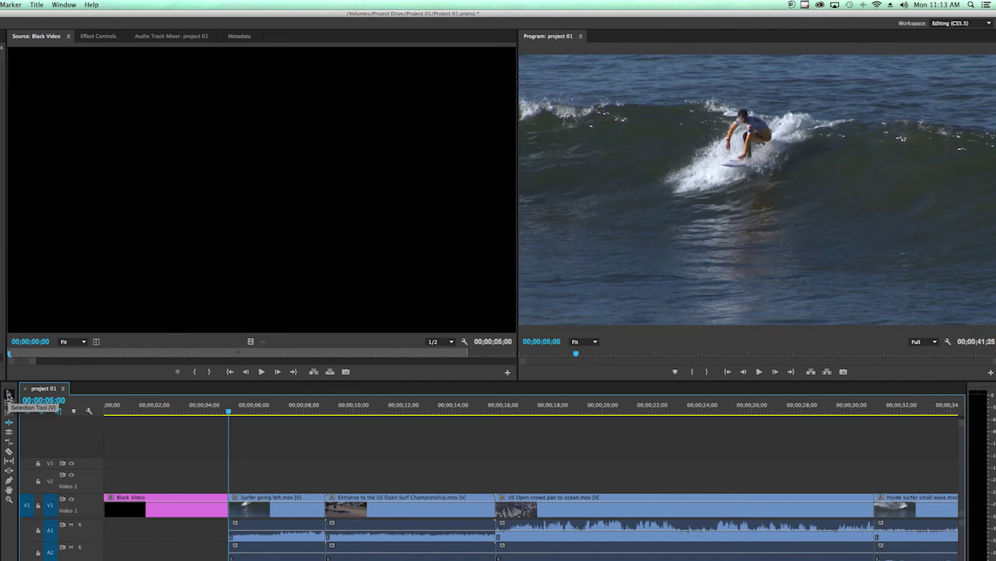
# Set the Black Video clip's duration to 1.00 with Ripple Edit, Shifting Trailing Clips enabled, and return the playhead to the sequence start
pyautogui.click(9, 395)
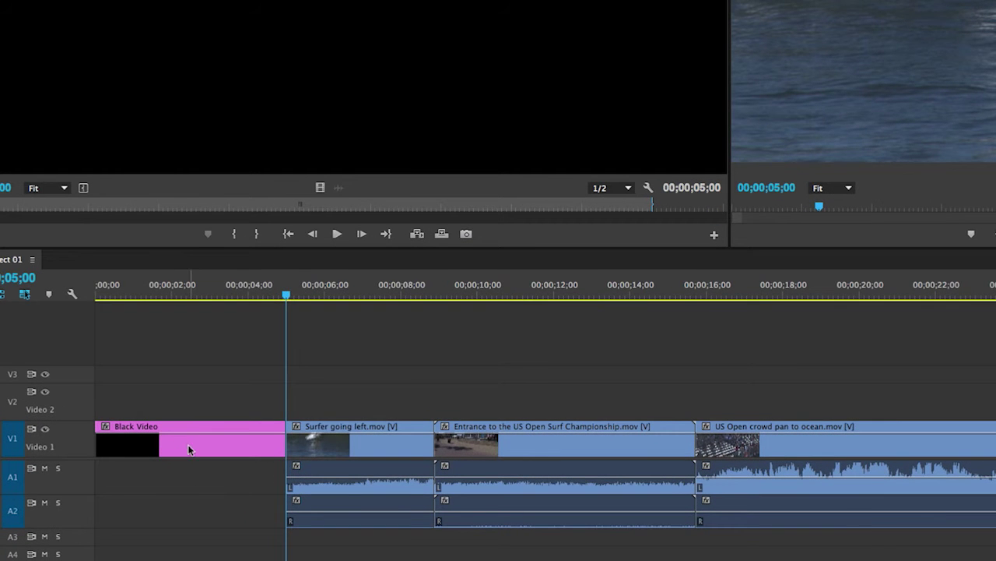
pyautogui.rightClick(188, 449)
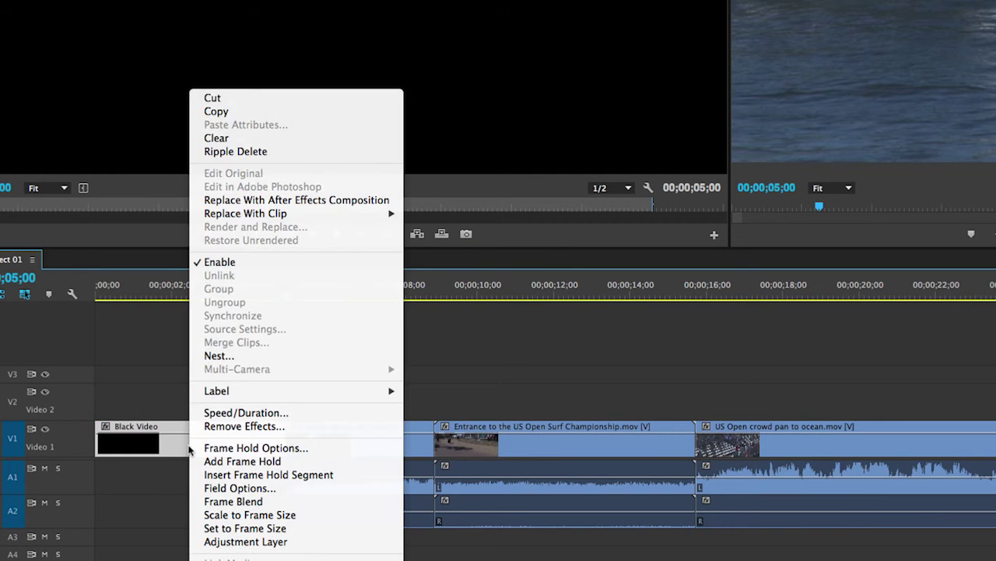
pyautogui.click(300, 413)
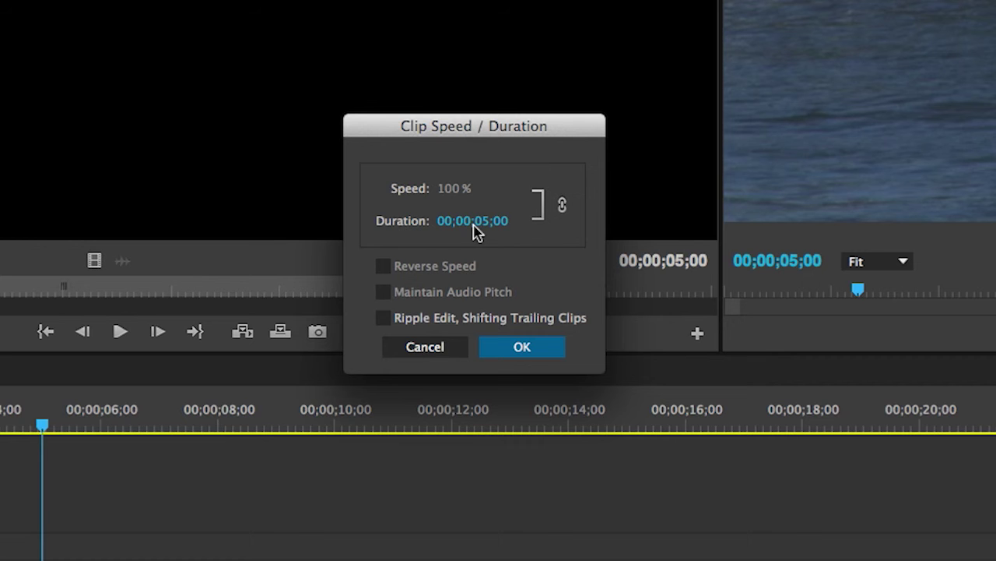
pyautogui.click(474, 223)
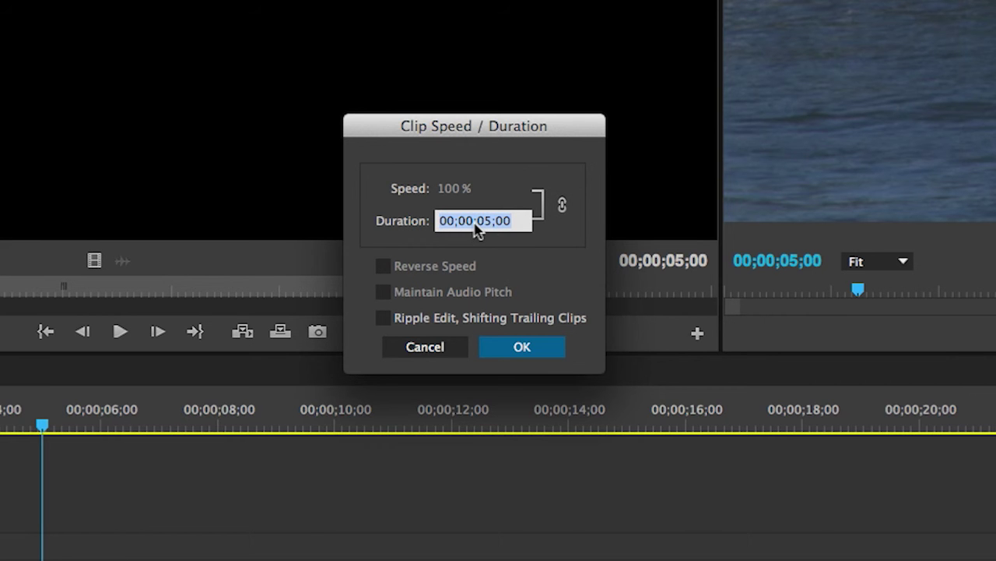
pyautogui.write('1.00')
pyautogui.click(383, 319)
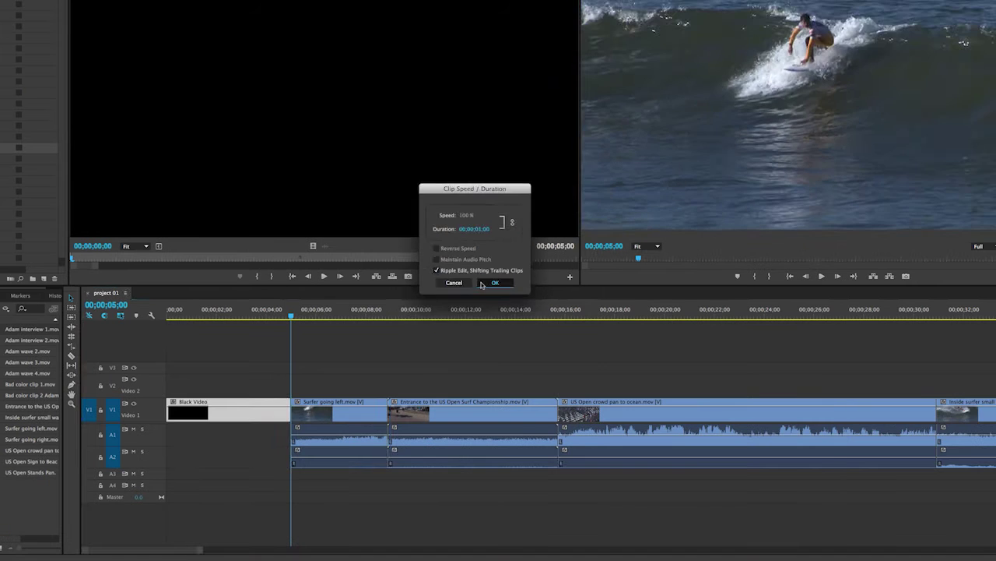
pyautogui.click(522, 347)
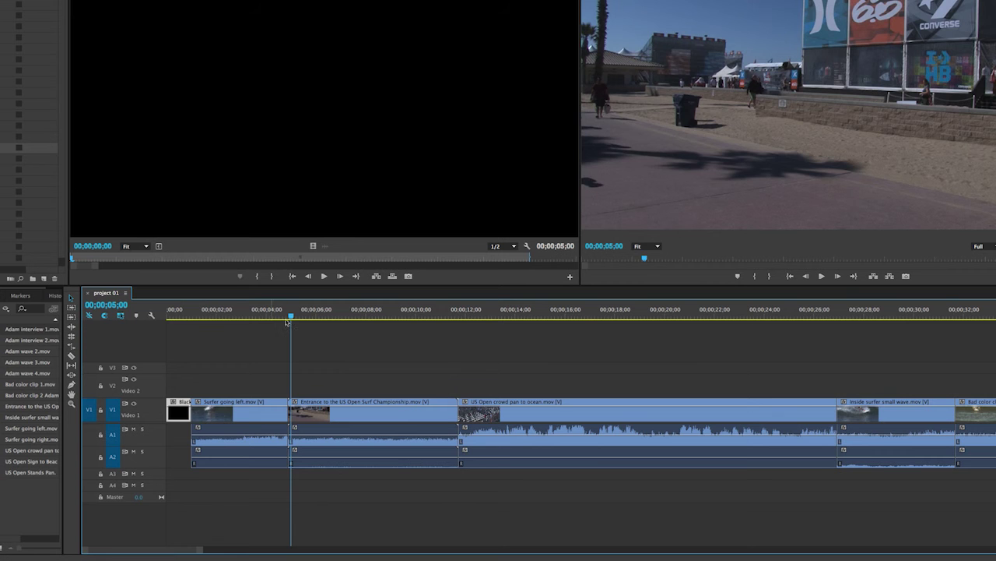
pyautogui.moveTo(291, 314); pyautogui.dragTo(159, 327)
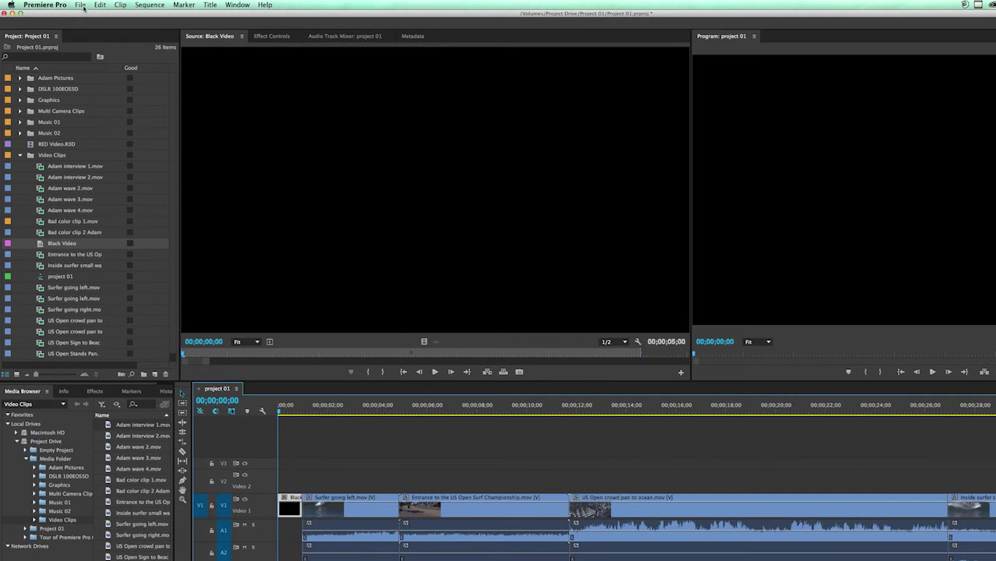
# Create a Bars and Tone item at 1920 x 1080, 29.97fps Drop-Frame, Square Pixels and 48000 Hz, and load it in the Source Monitor
pyautogui.click(81, 5)
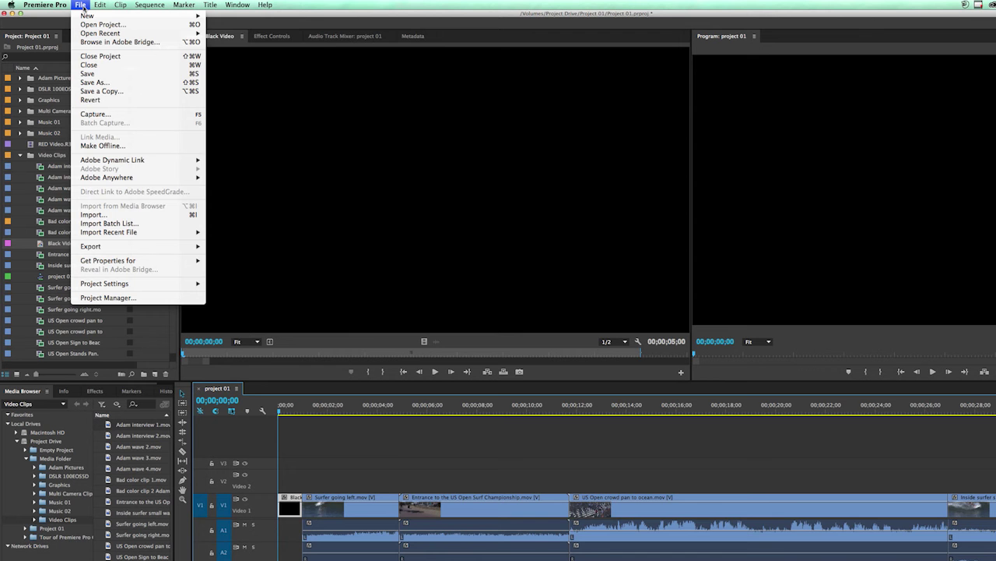
pyautogui.moveTo(90, 17)
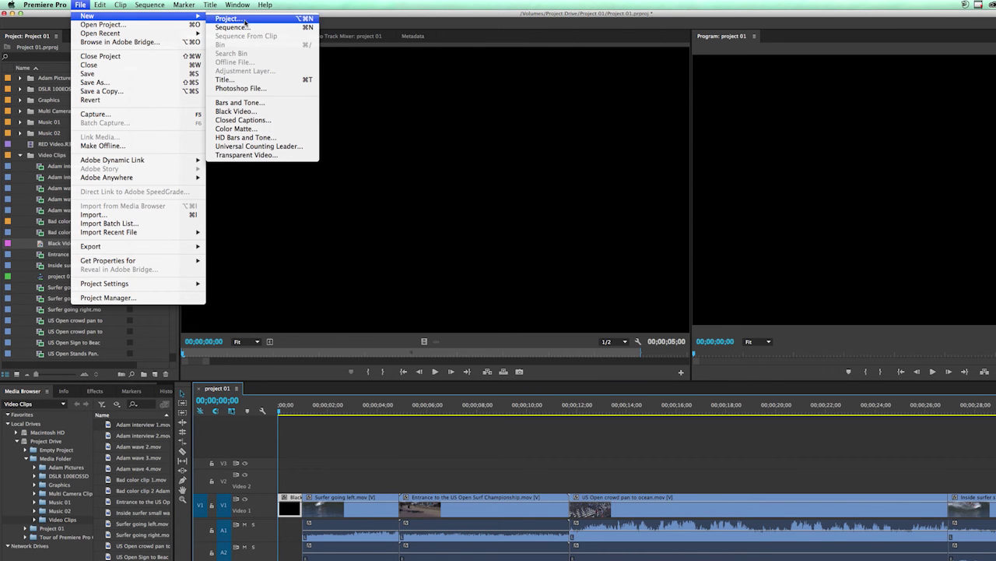
pyautogui.click(265, 106)
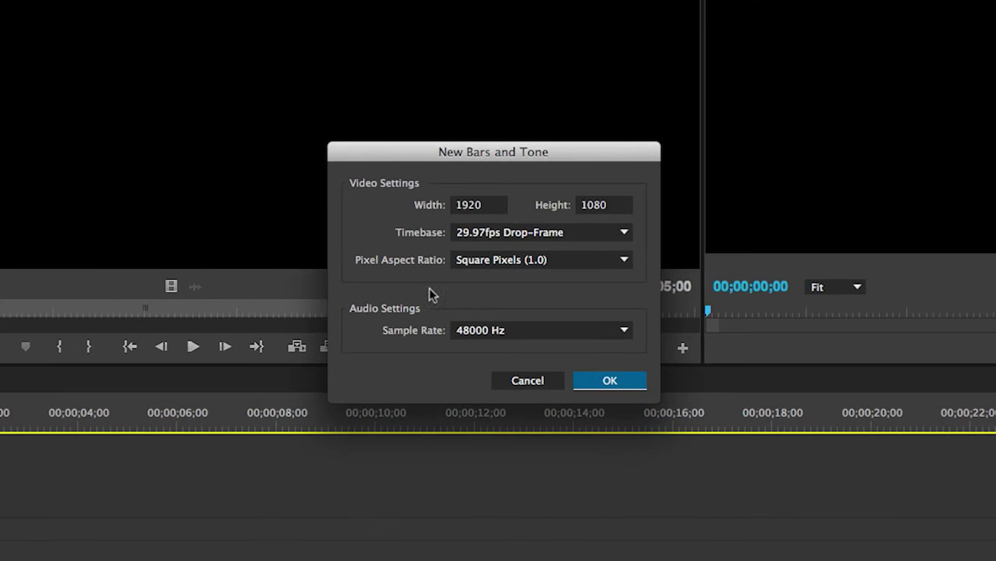
pyautogui.click(534, 338)
pyautogui.click(383, 338)
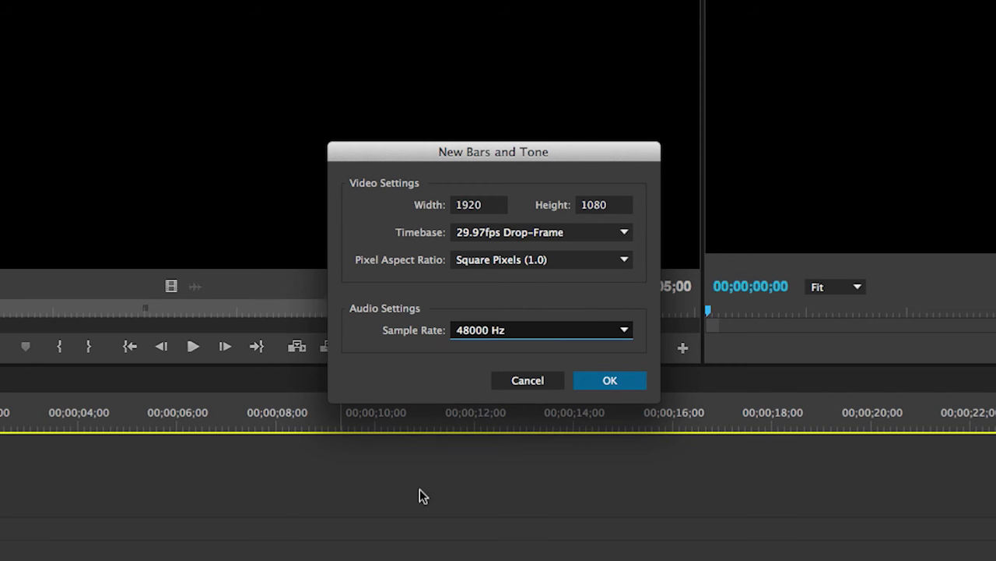
pyautogui.click(525, 380)
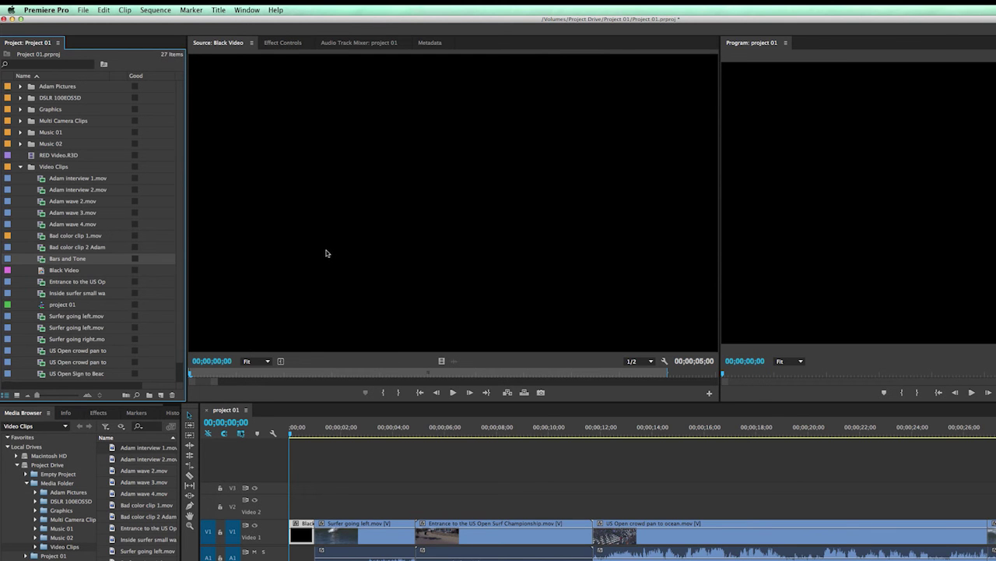
pyautogui.moveTo(40, 263); pyautogui.dragTo(427, 256)
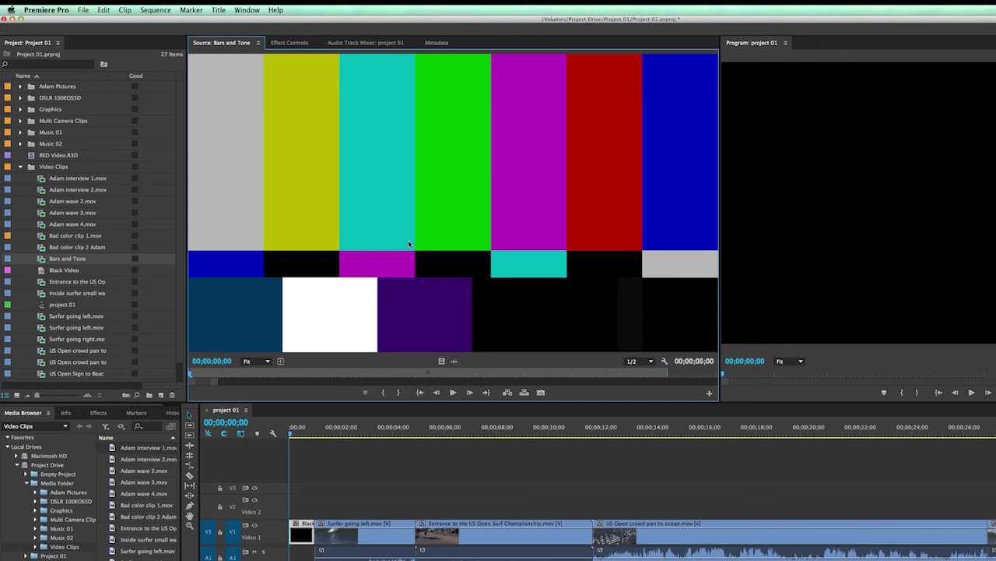
# Try overwriting the start of the sequence with Bars and Tone on Video 1, and undo the edit
pyautogui.moveTo(364, 162); pyautogui.dragTo(295, 534)
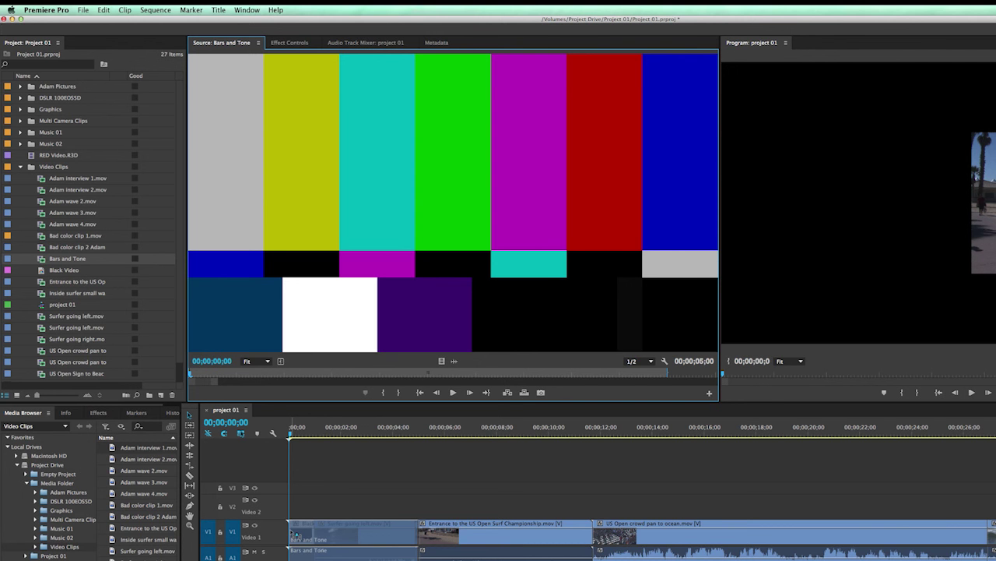
pyautogui.moveTo(295, 534); pyautogui.dragTo(296, 536)
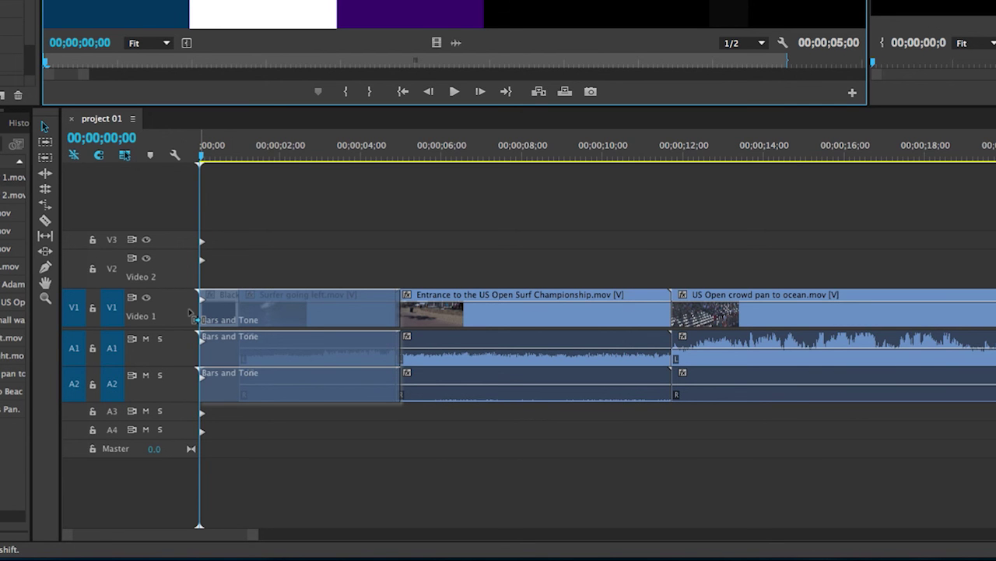
pyautogui.moveTo(191, 313); pyautogui.dragTo(189, 313)
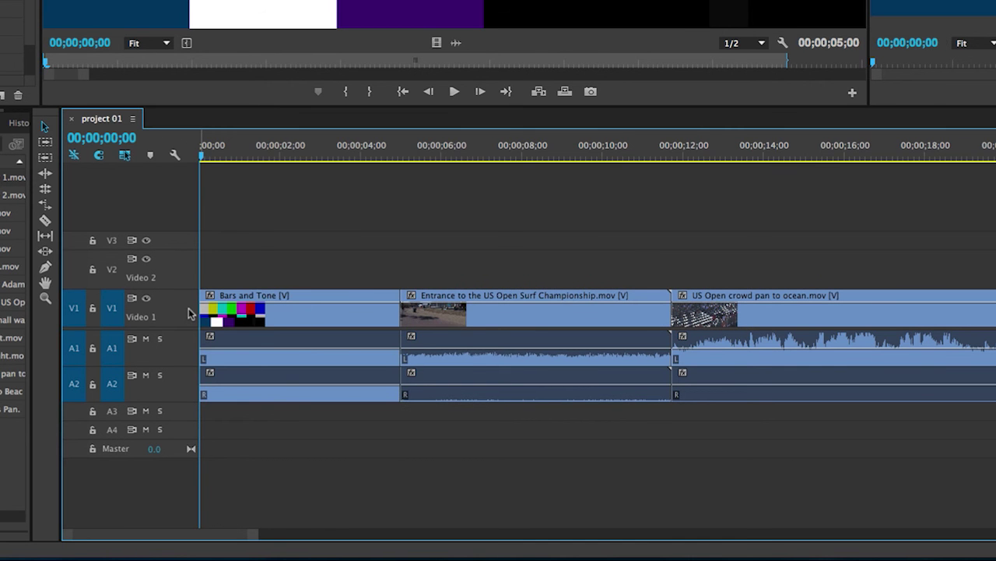
pyautogui.press('super+z')
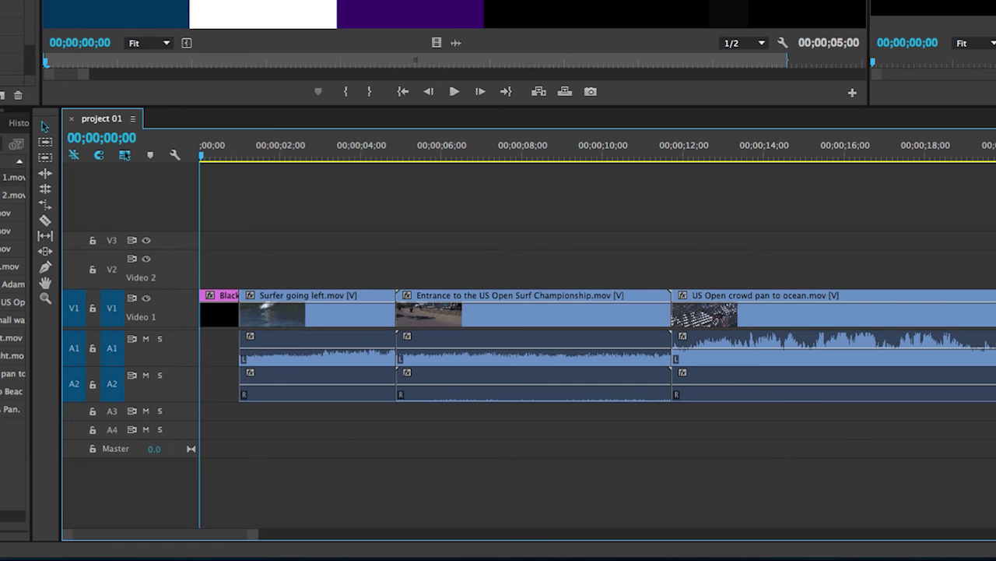
# Insert Bars and Tone at the start of the sequence so the Black Video and all following clips shift along
pyautogui.hotkey('shift', '2')
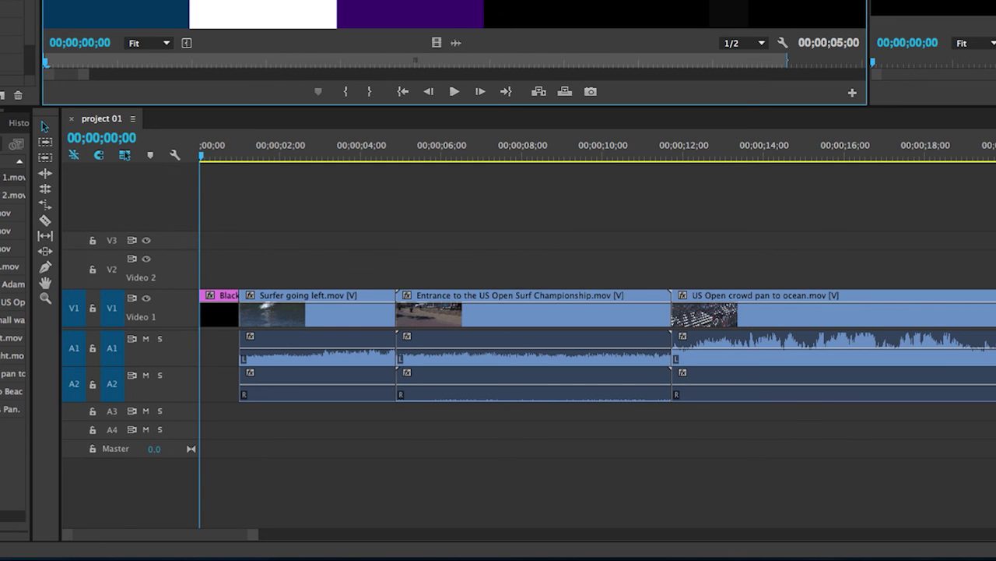
pyautogui.moveTo(992, 117); pyautogui.dragTo(194, 297)
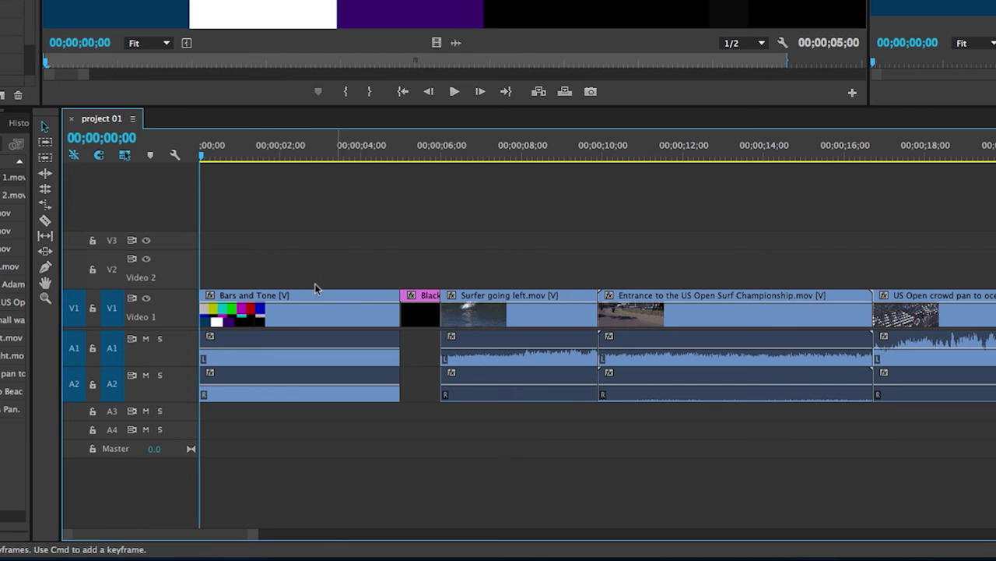
pyautogui.moveTo(208, 154)
pyautogui.mouseDown()
pyautogui.moveTo(273, 156)
pyautogui.moveTo(198, 156)
pyautogui.mouseUp()
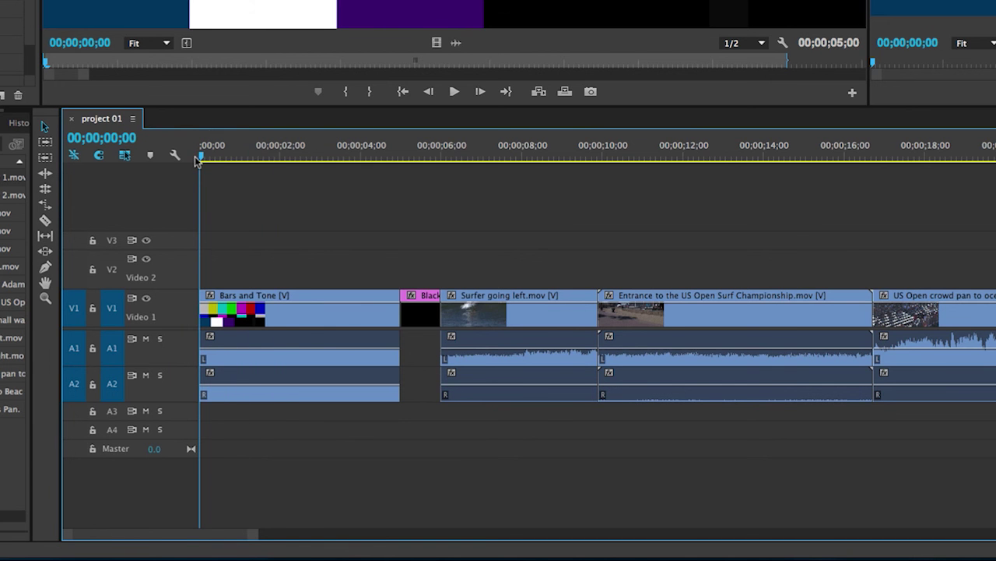
# Set the Bars and Tone clip's duration to 10.00 with Ripple Edit, Shifting Trailing Clips enabled, and deselect the clip
pyautogui.rightClick(330, 318)
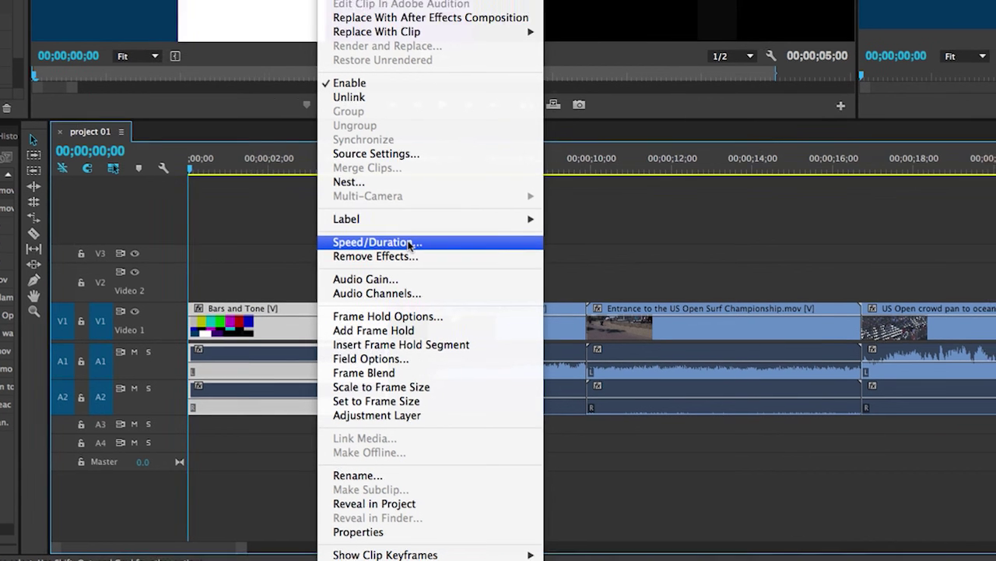
pyautogui.click(402, 230)
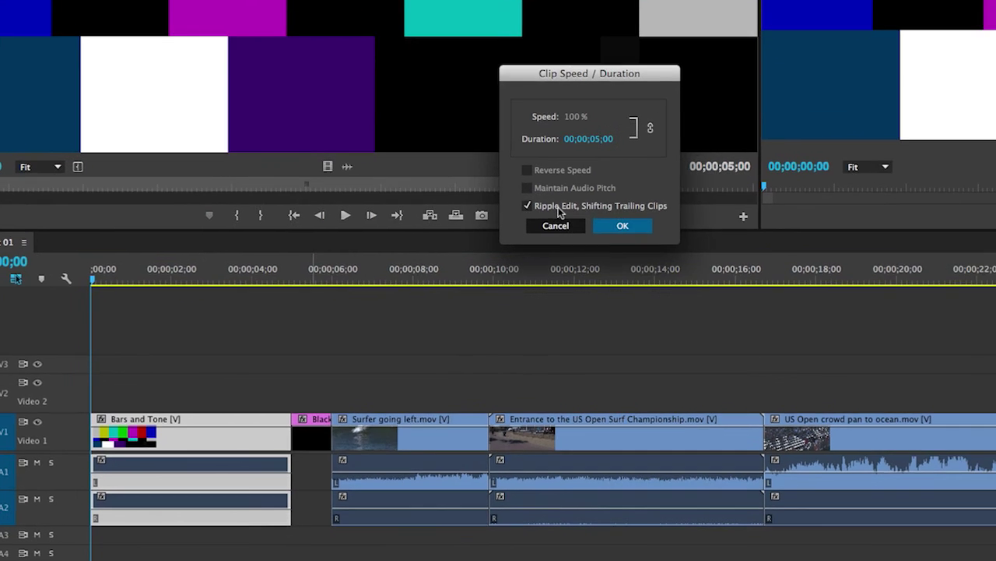
pyautogui.click(704, 18)
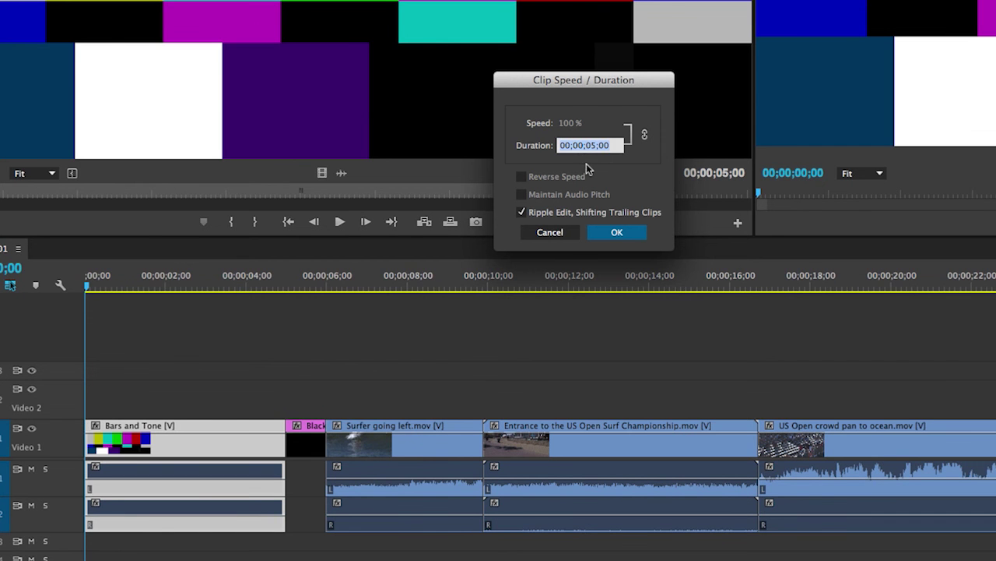
pyautogui.write('10.00')
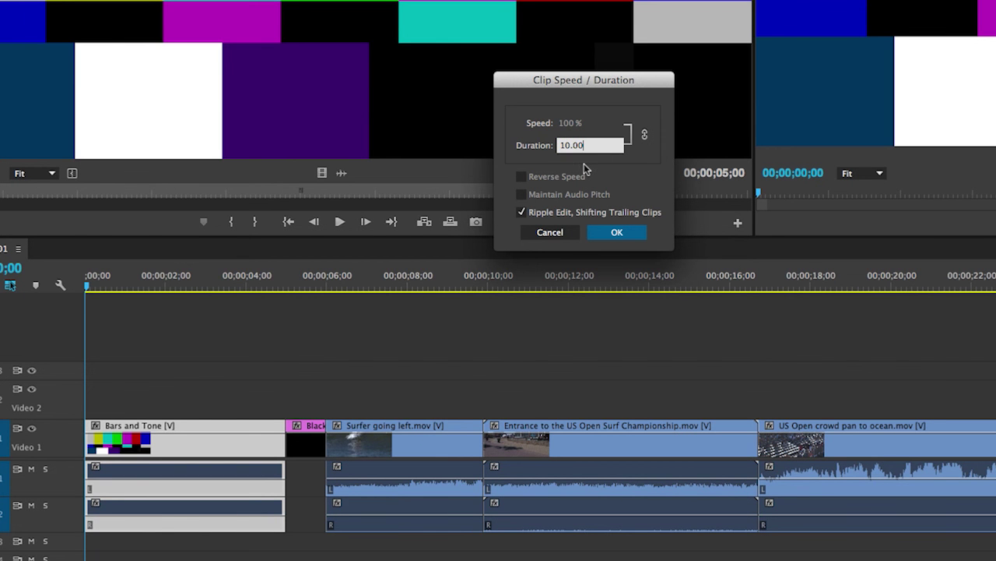
pyautogui.click(592, 234)
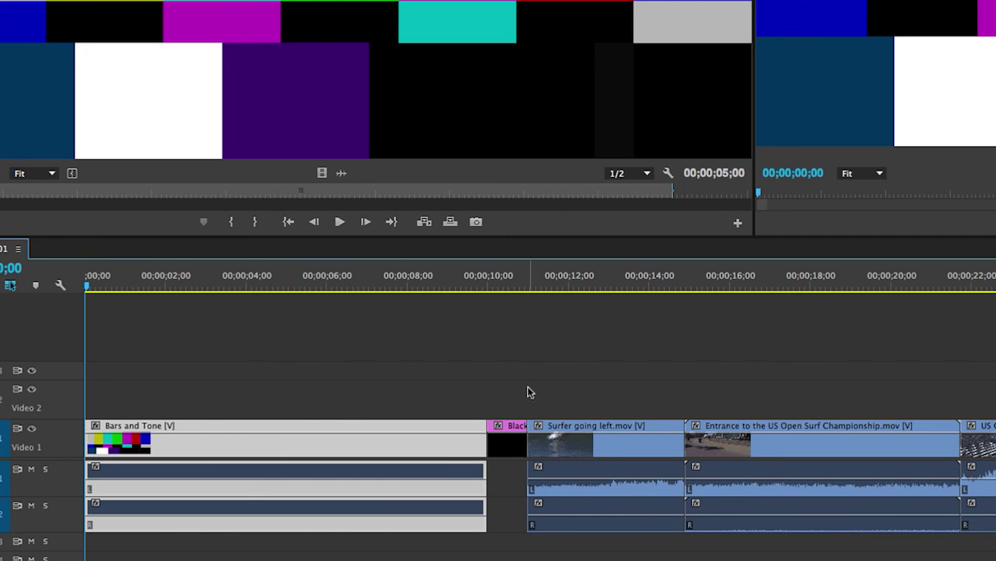
pyautogui.click(309, 381)
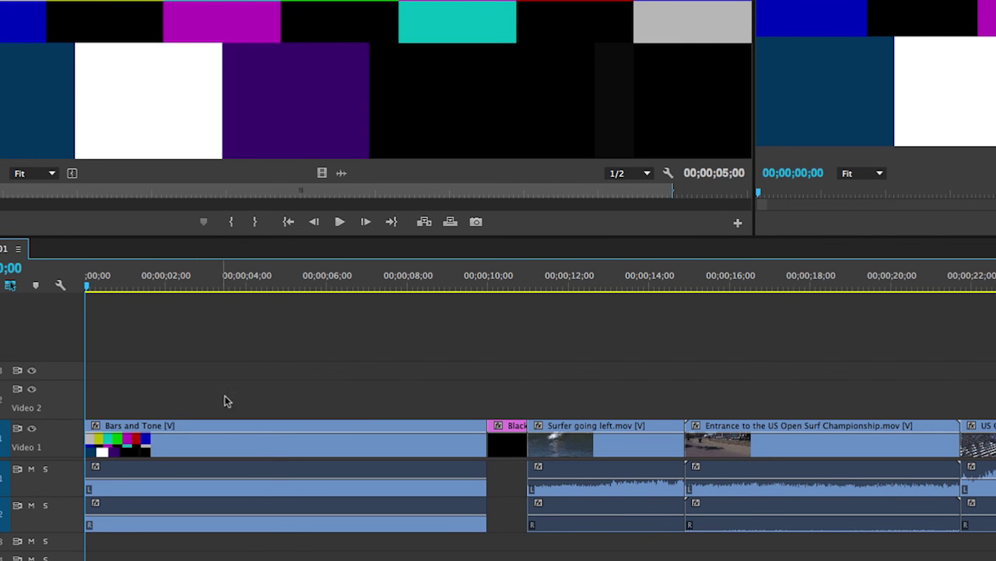